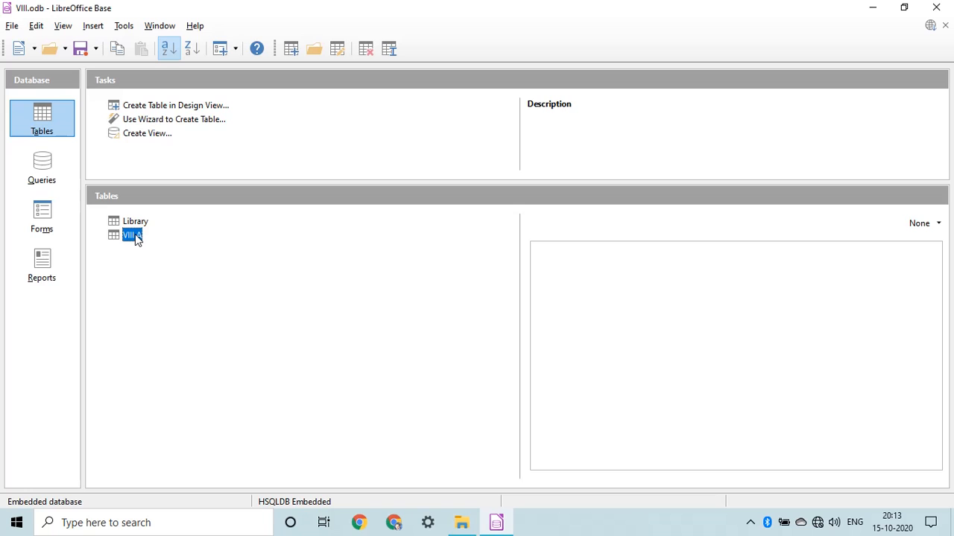
Step: Open the VIII A table and add a record with adm_no 109, student name HH, the date of birth and roll number 8
double_click(132, 235)
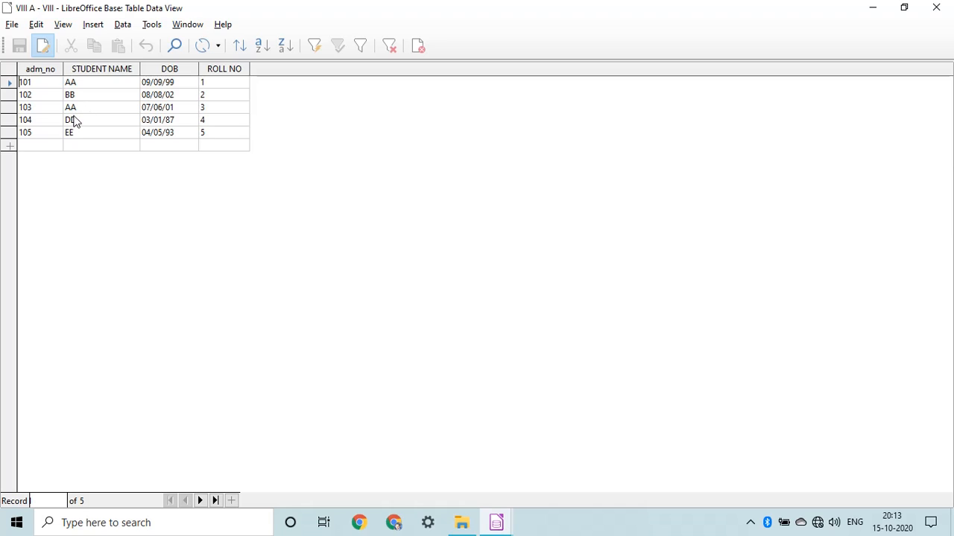
left_click(217, 138)
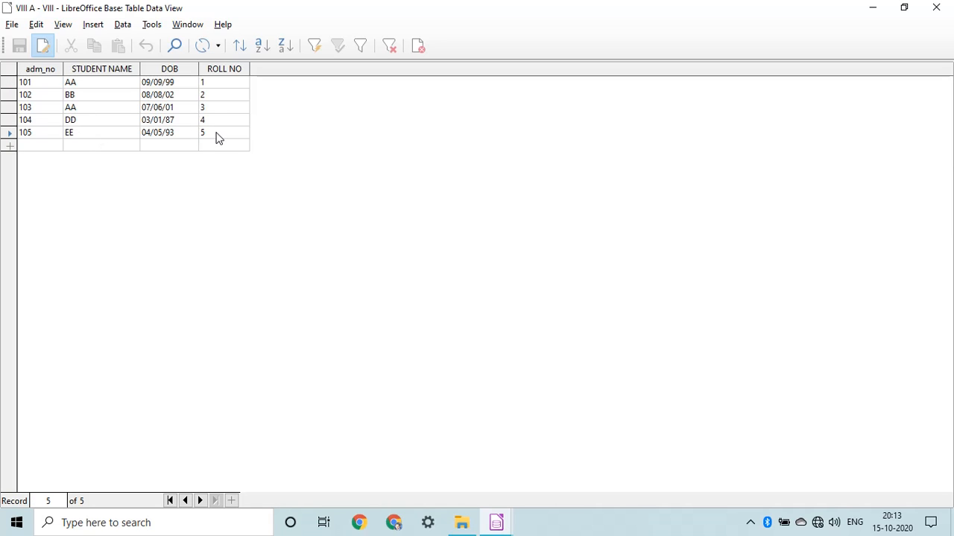
key("Tab")
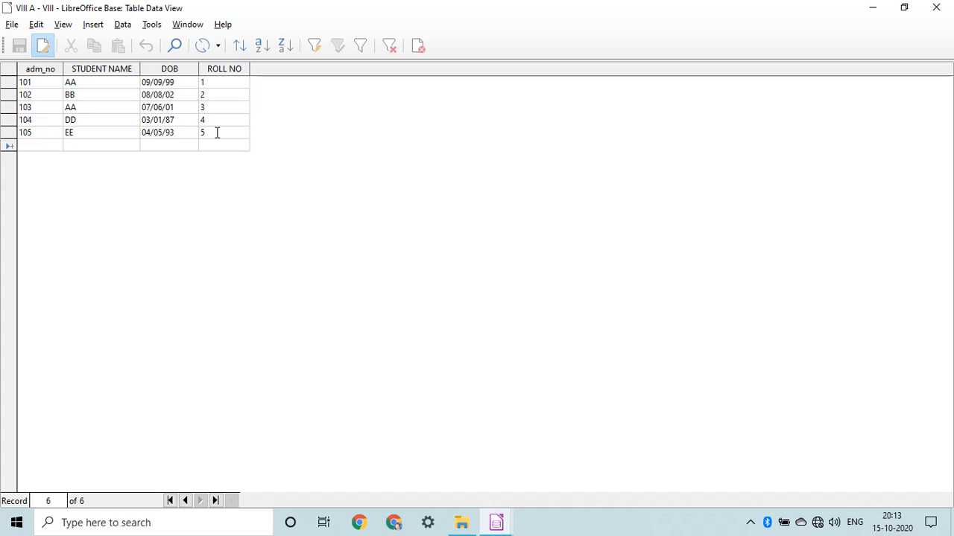
type("109")
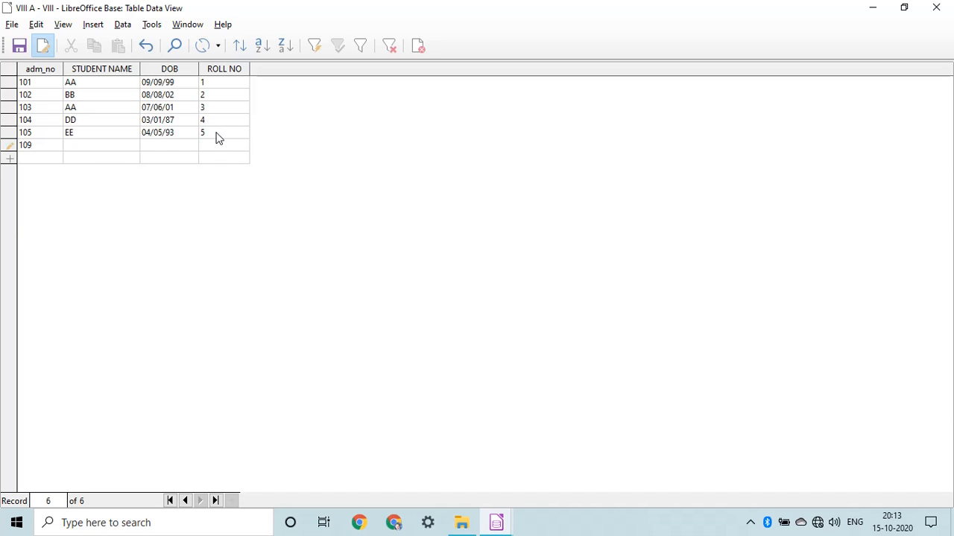
key("Tab")
type("HH")
type("2/5/")
type("2009")
key("Tab")
type("6")
key("BackSpace")
type("8")
Step: Delete the record with adm_no 103 and try to undo the deletion
right_click(8, 111)
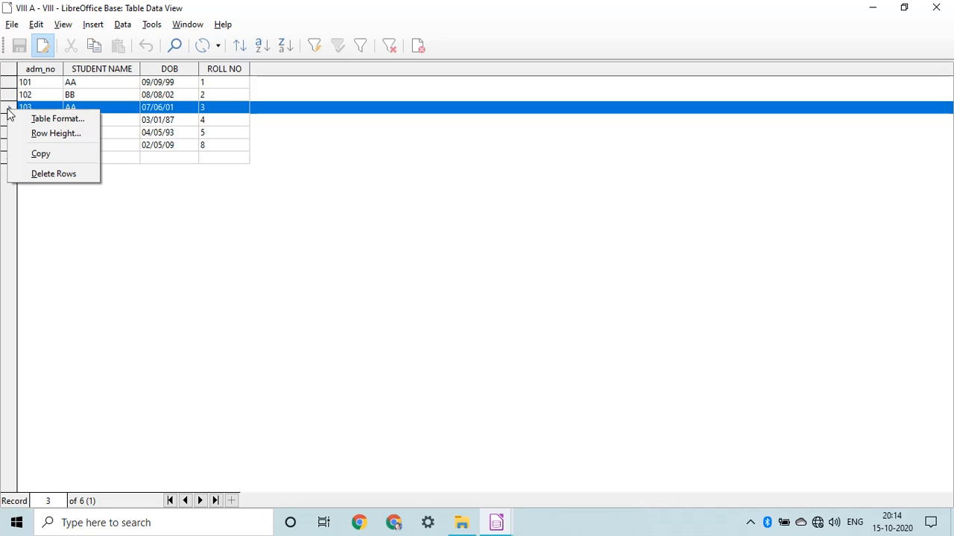
left_click(61, 175)
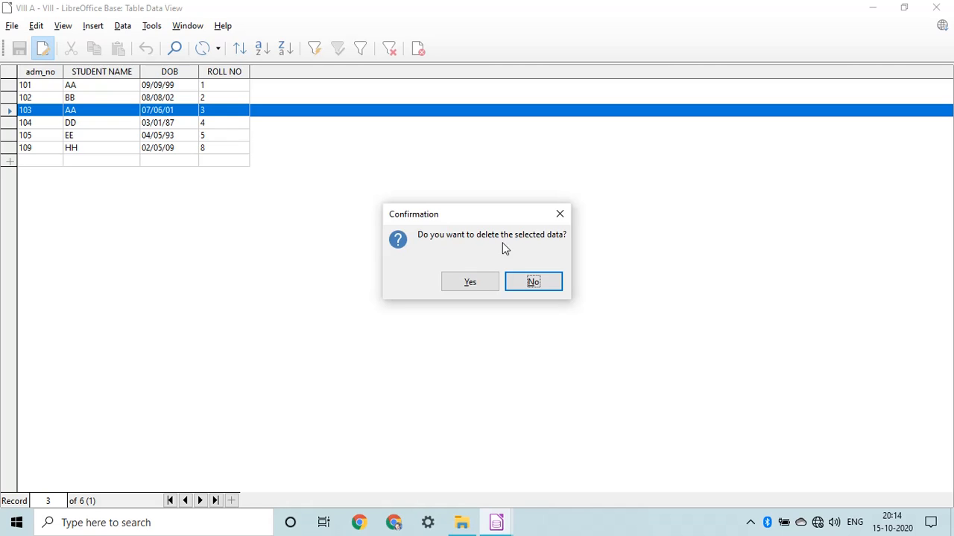
left_click(471, 283)
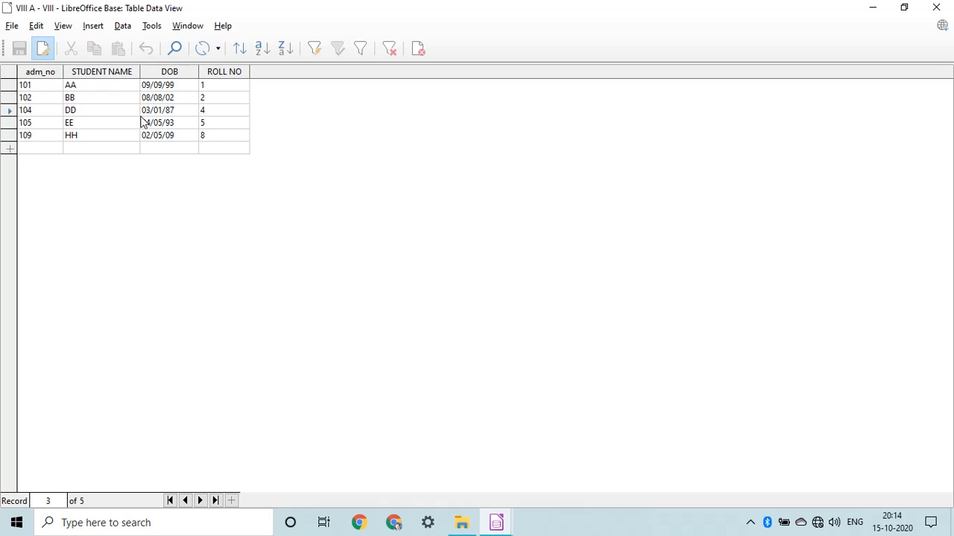
key("ctrl+z")
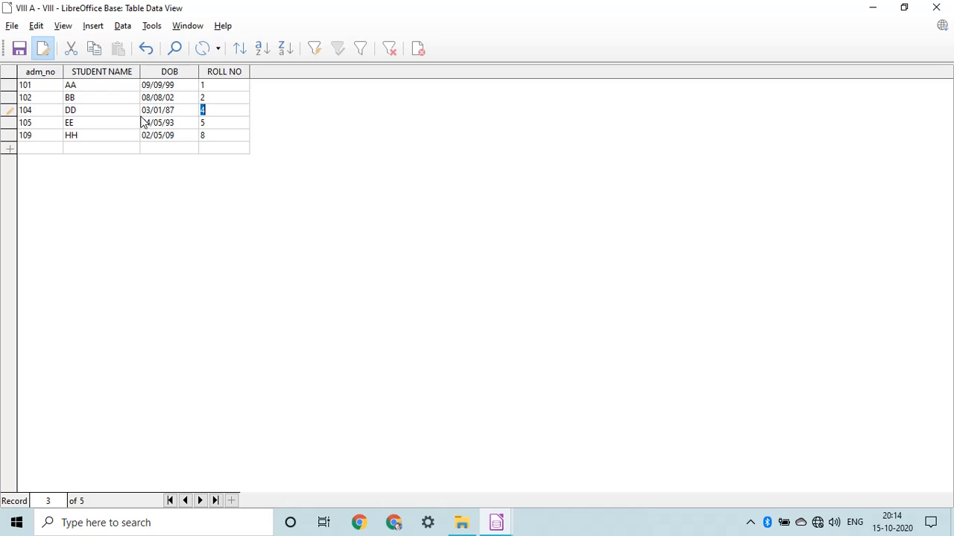
Step: Change the student name in the adm_no 104 record to RR, save the record and leave the table data view
left_click(71, 112)
left_click(71, 112)
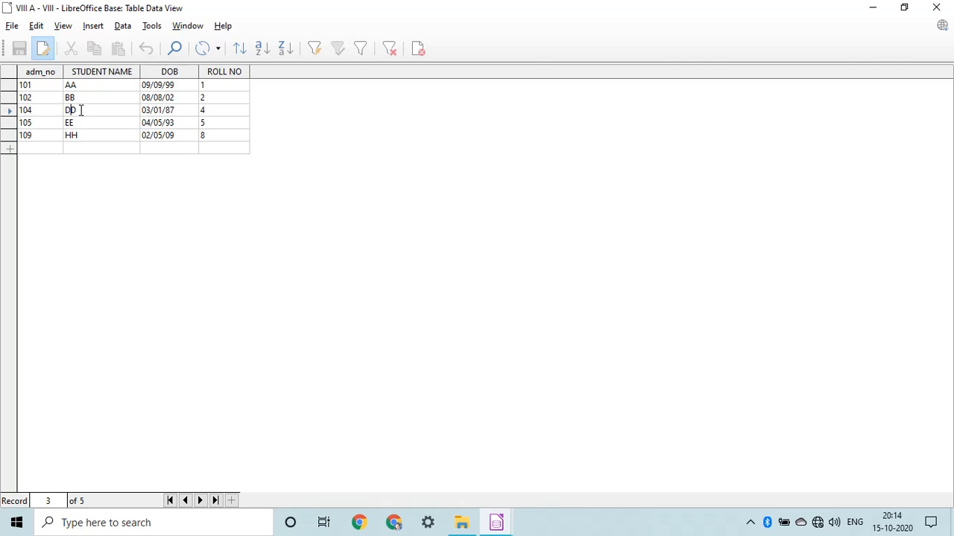
left_click_drag(80, 110, 58, 111)
type("RR")
left_click(20, 50)
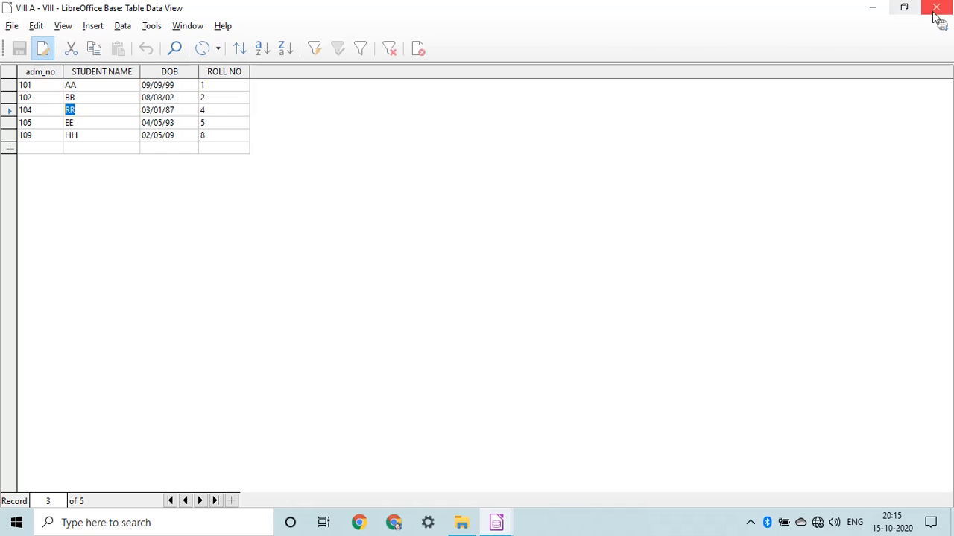
left_click(872, 11)
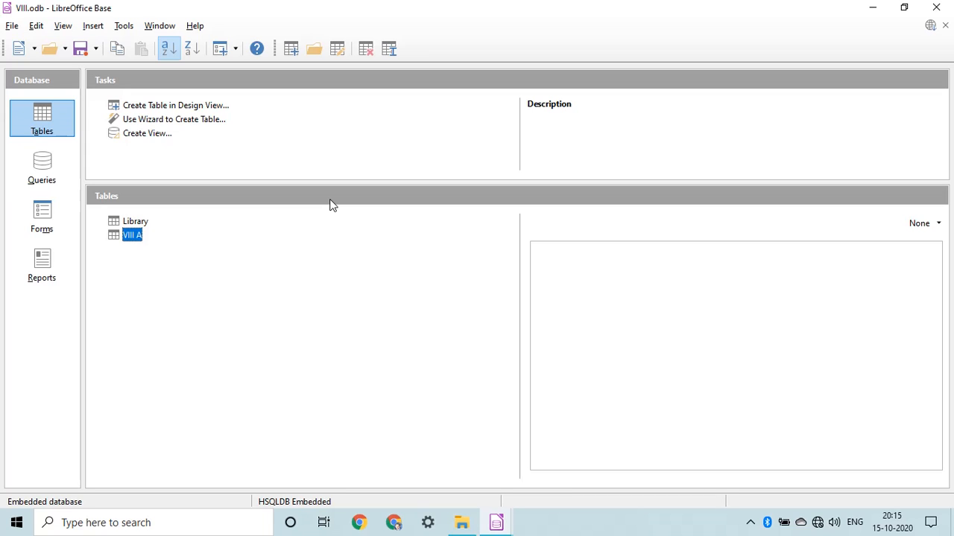
Step: Open the VIII A table's design for editing and add a Text [ VARCHAR ] field named CITY below ROLL NO
double_click(133, 236)
right_click(132, 243)
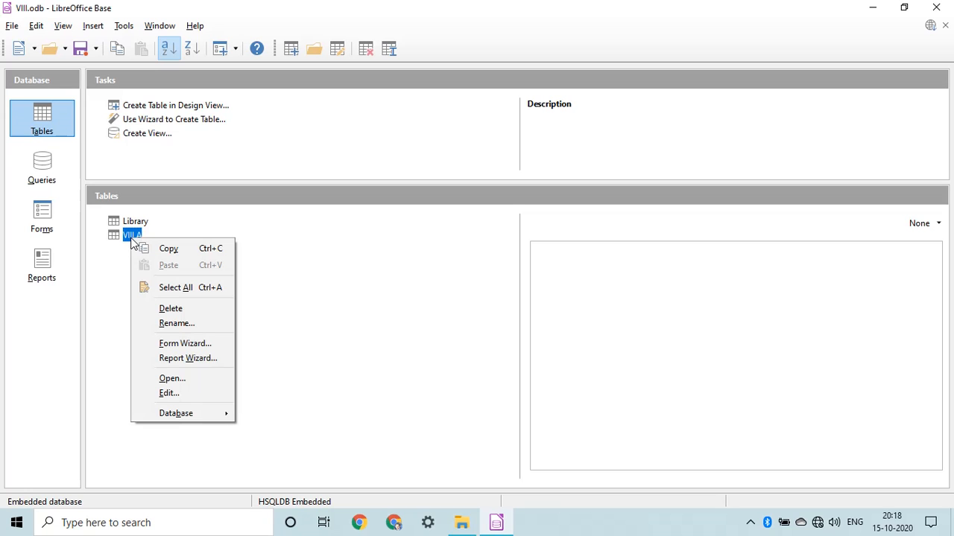
left_click(167, 394)
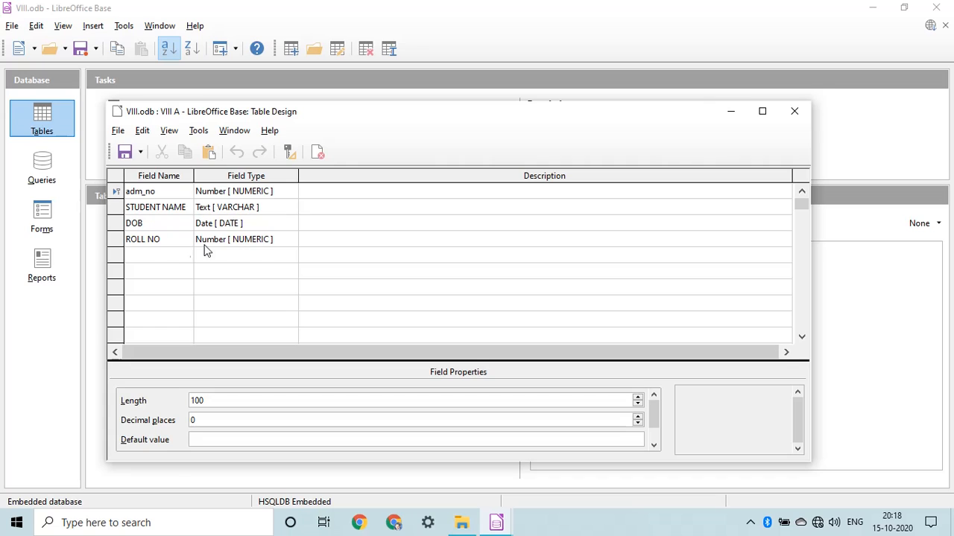
left_click(157, 258)
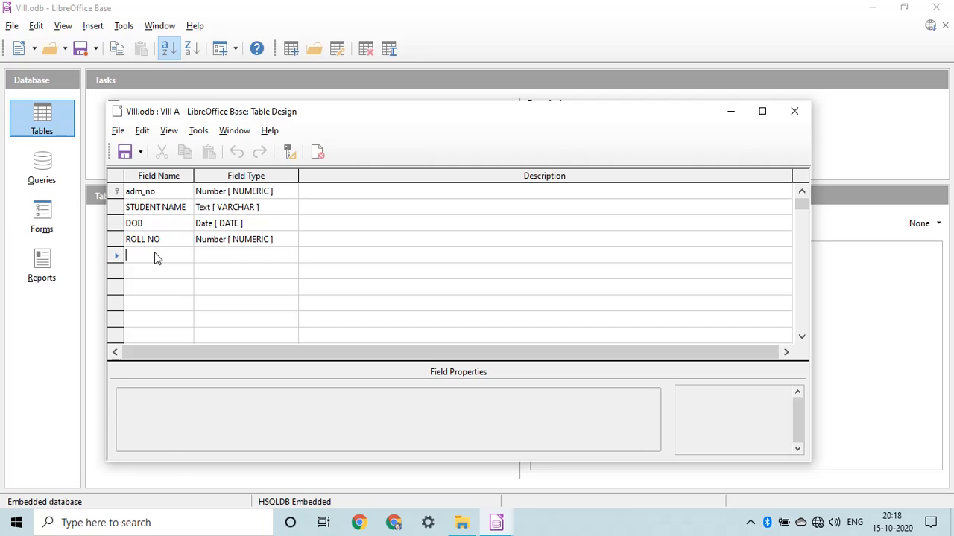
type("CITY")
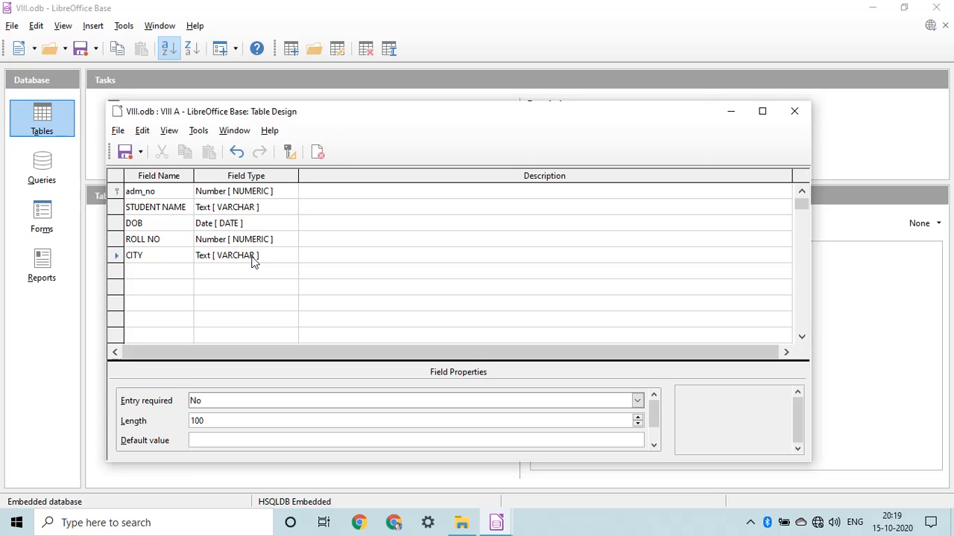
Step: Delete the ROLL NO field from the table design
right_click(113, 239)
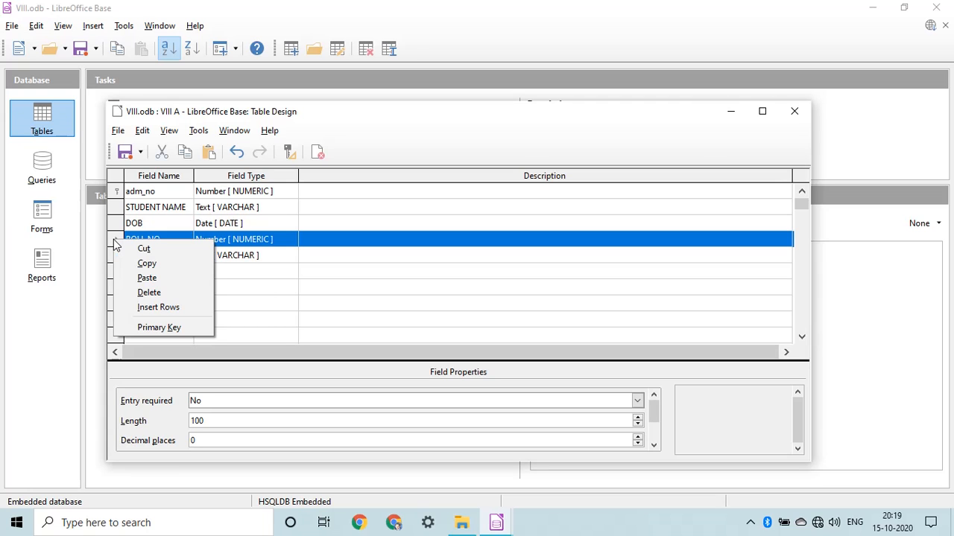
left_click(148, 293)
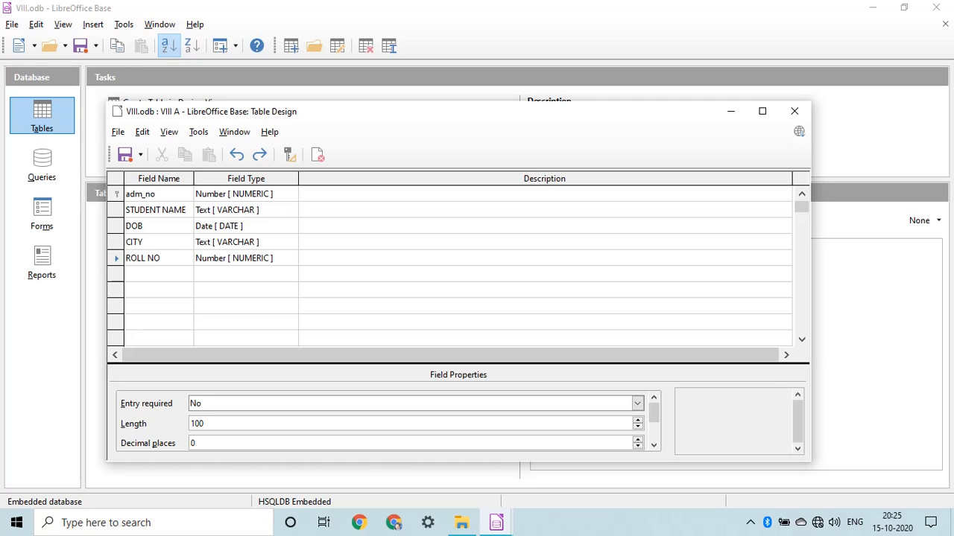
Step: Cut the ROLL NO field from below CITY and try to paste it at the STUDENT NAME row
right_click(117, 258)
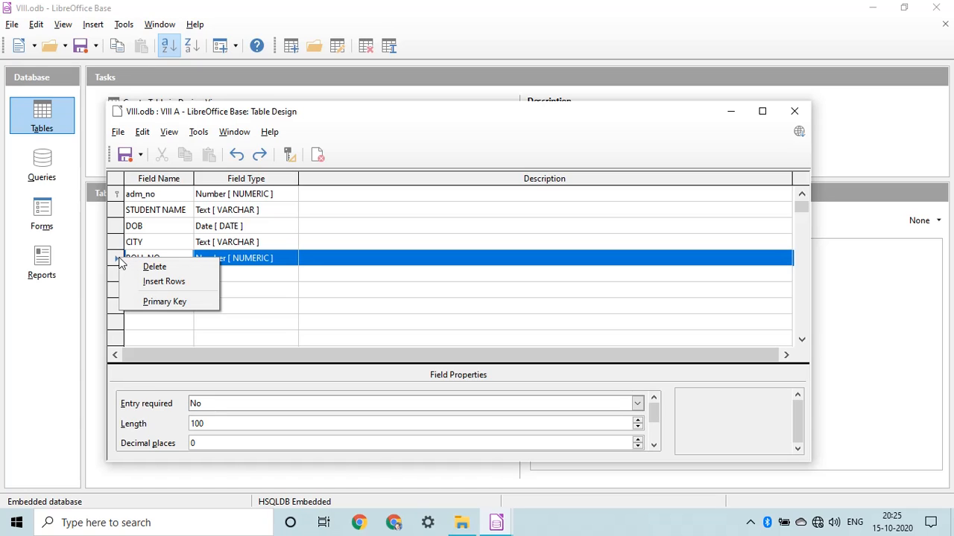
left_click(115, 257)
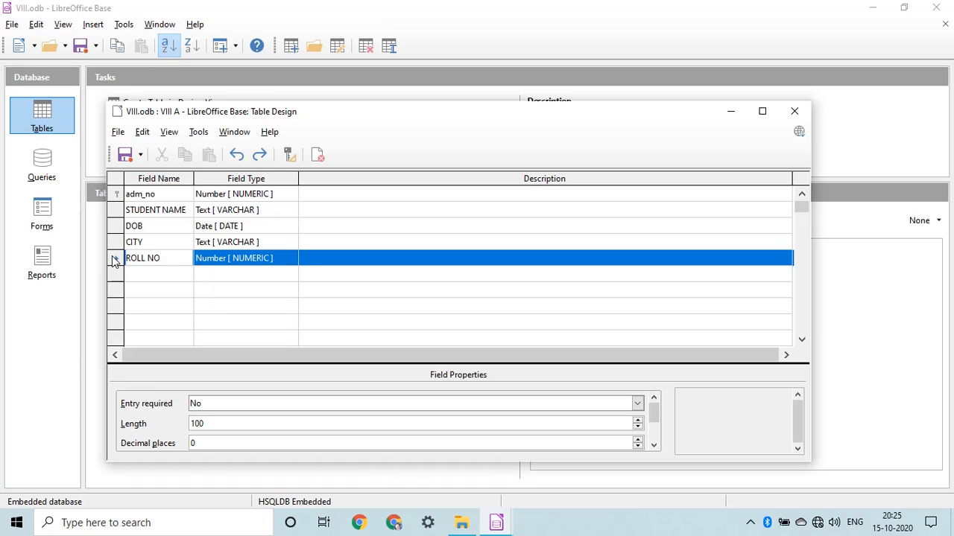
left_click(116, 245)
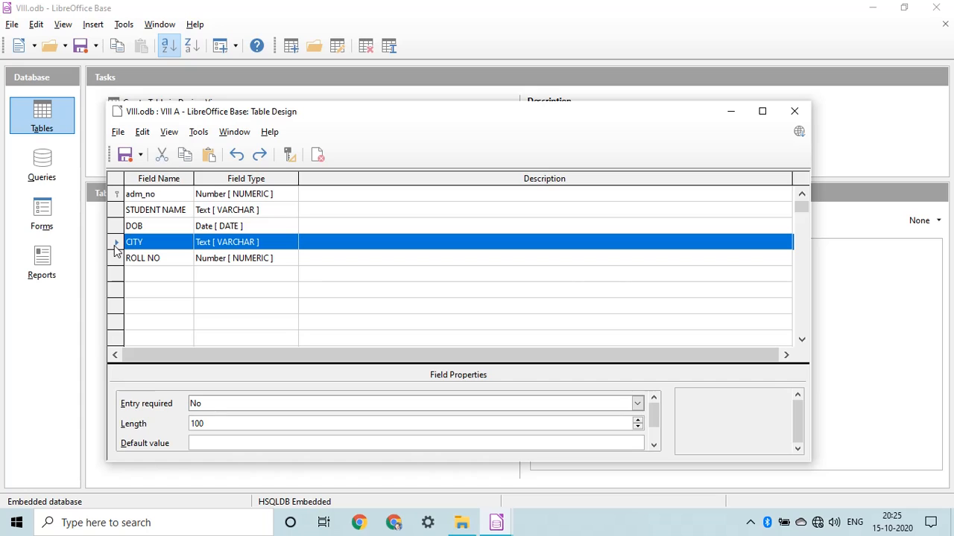
left_click(116, 259)
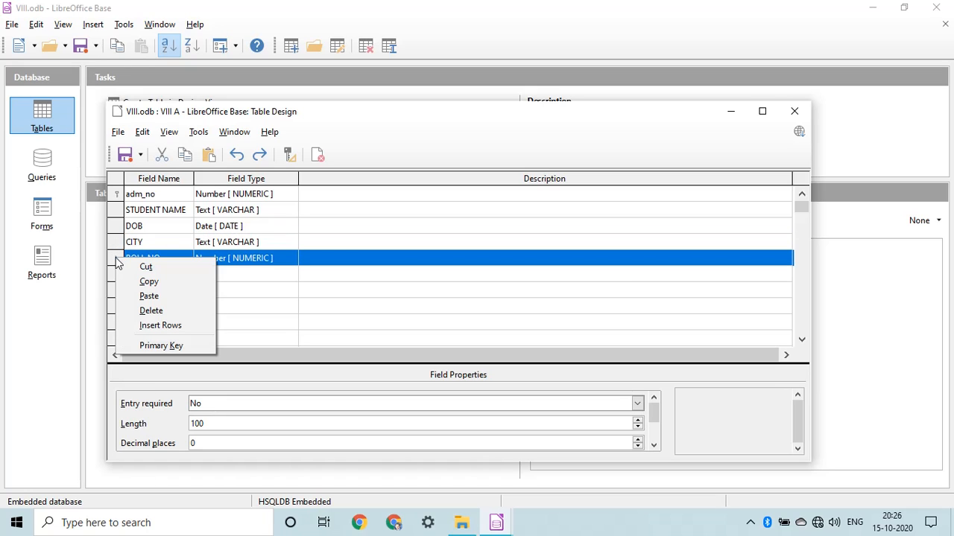
left_click(149, 269)
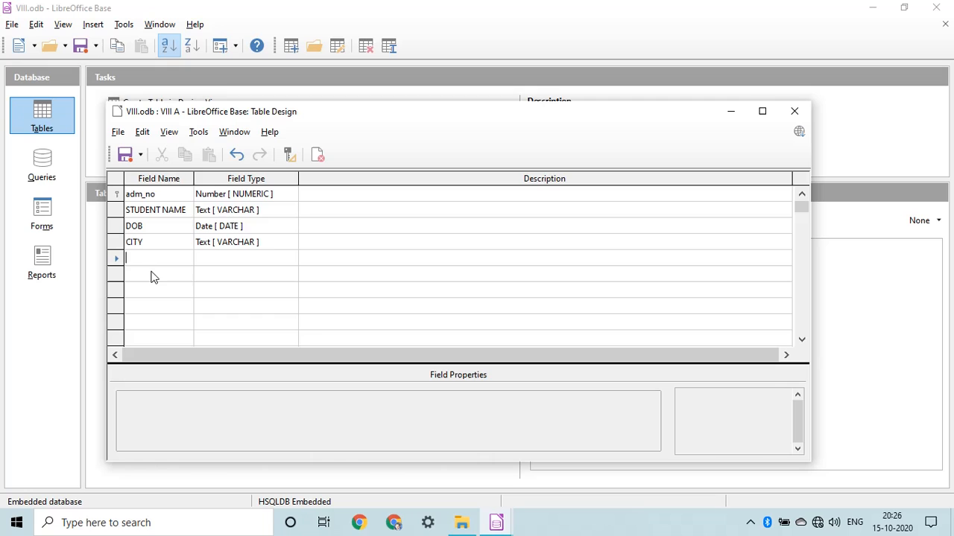
left_click(116, 212)
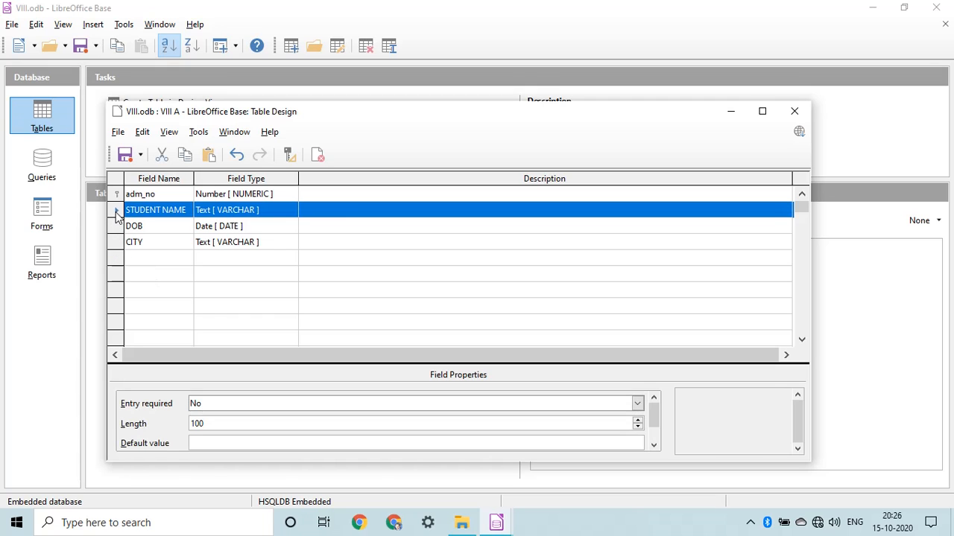
right_click(115, 212)
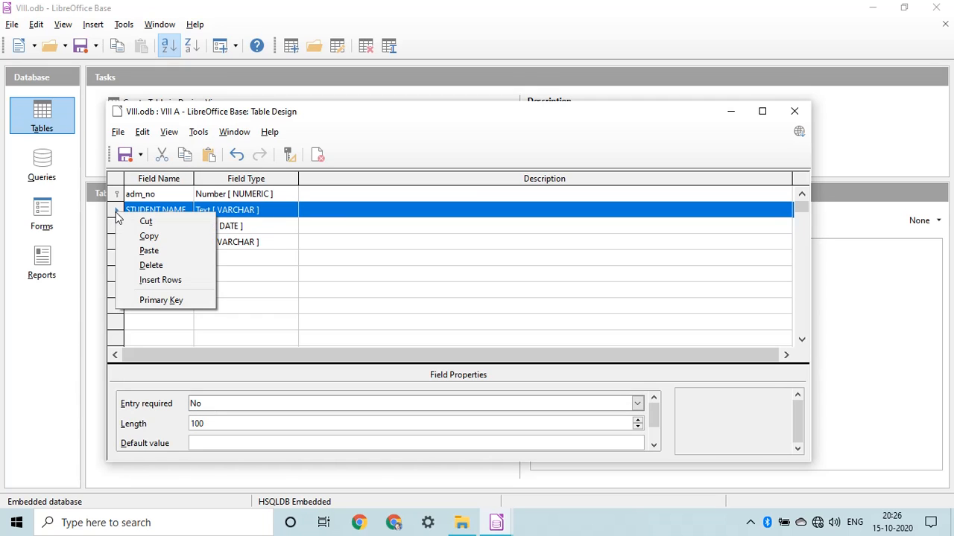
left_click(149, 251)
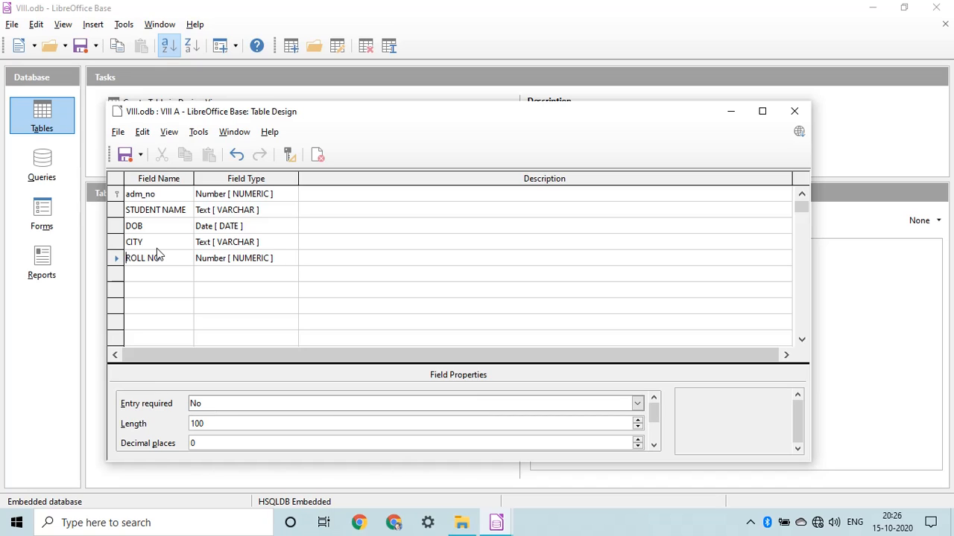
Step: Copy the STUDENT NAME field and paste it into the empty row below ROLL NO
left_click(117, 210)
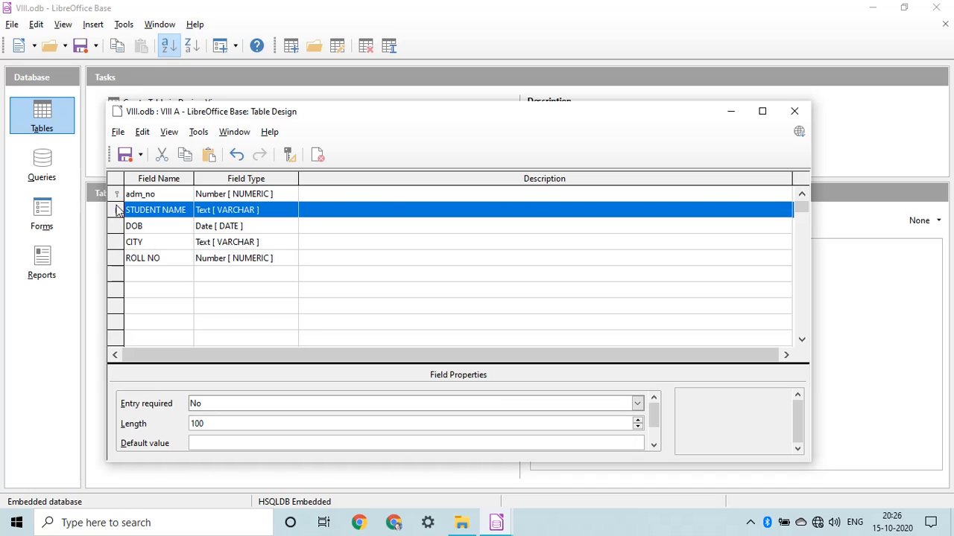
right_click(117, 210)
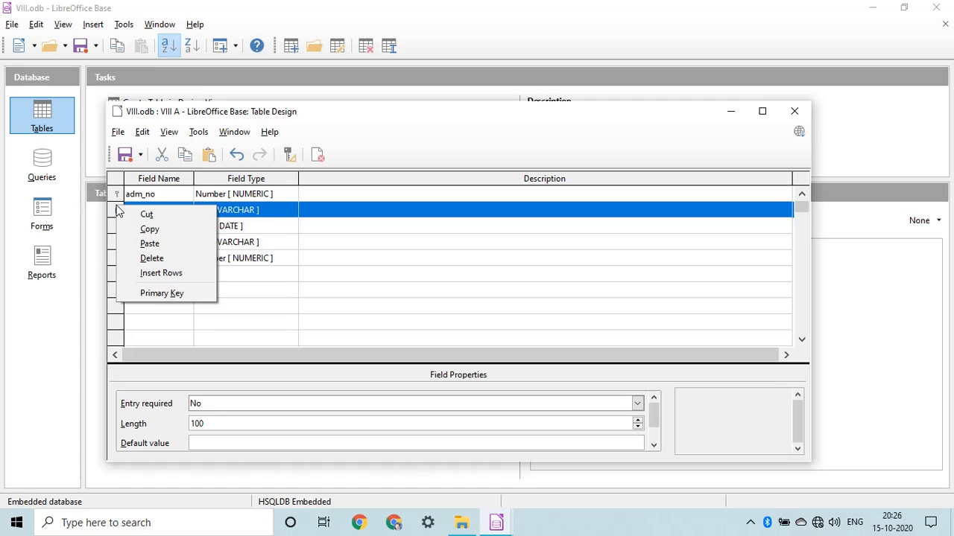
left_click(149, 231)
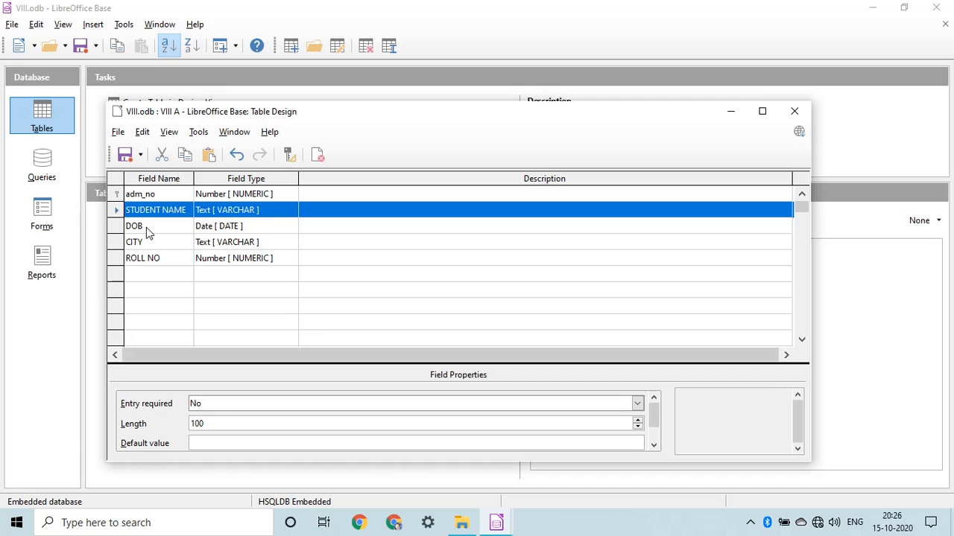
left_click(118, 274)
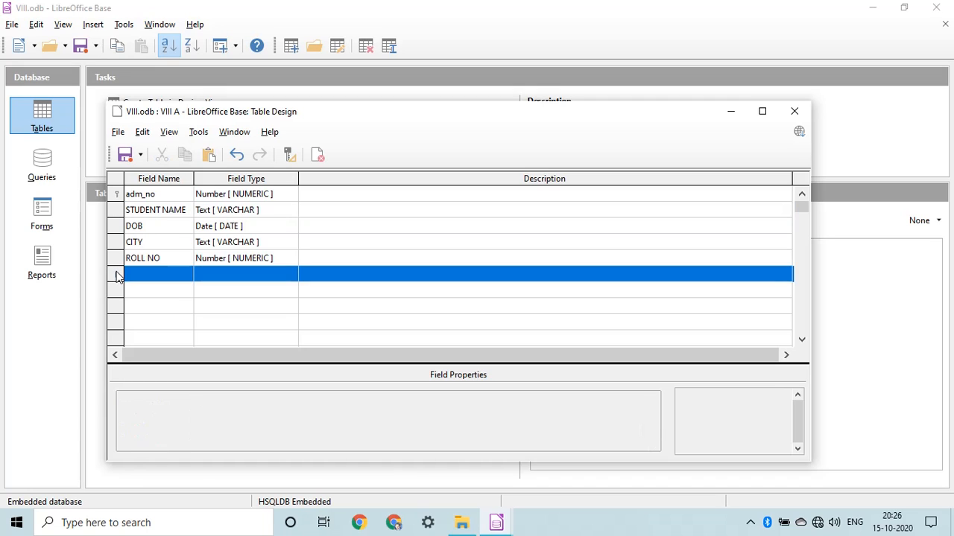
right_click(118, 275)
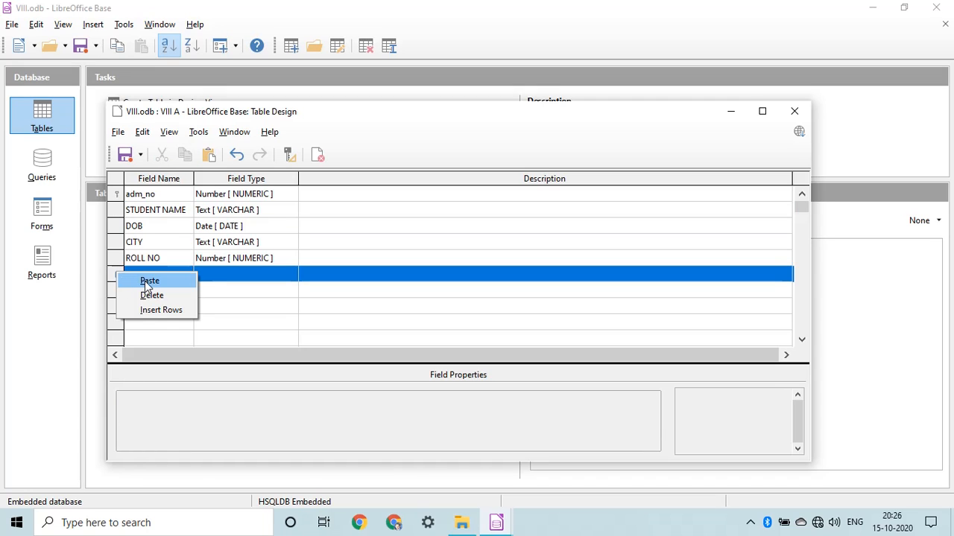
left_click(148, 281)
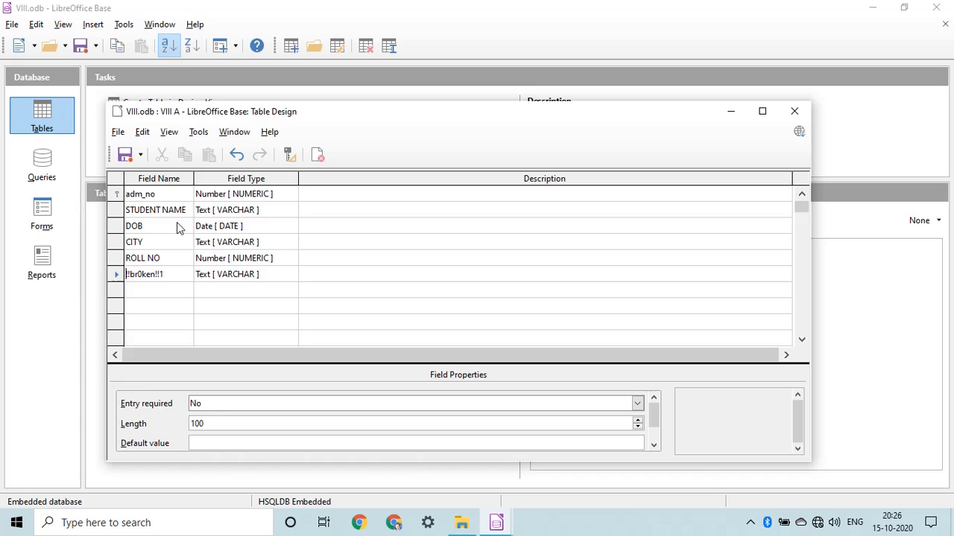
Step: Clear the field name of the pasted row below ROLL NO
left_click(173, 271)
key("BackSpace")
key("BackSpace")
key("BackSpace")
key("BackSpace")
key("BackSpace")
key("BackSpace")
key("BackSpace")
key("BackSpace")
key("BackSpace")
key("BackSpace")
key("BackSpace")
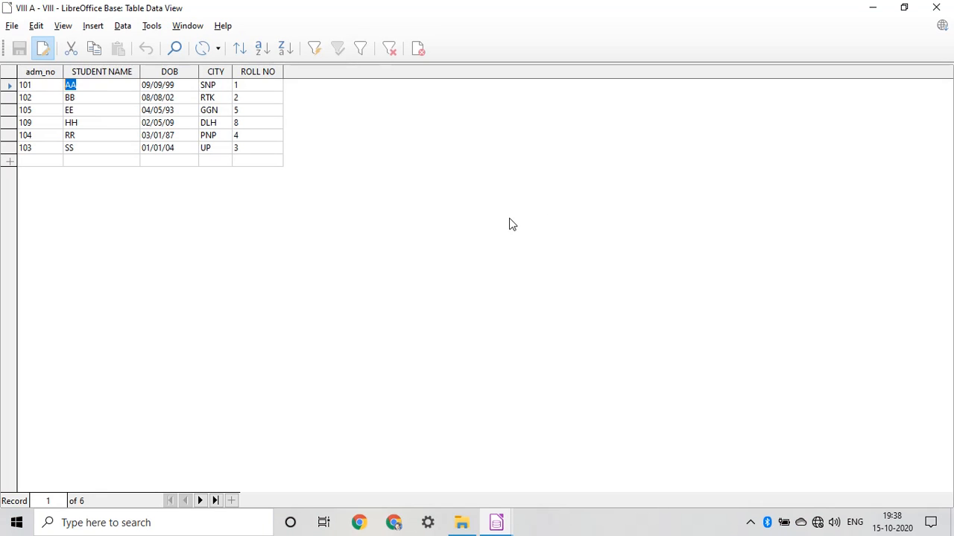
Step: Sort the VIII A table's records in ascending order by ROLL NO
left_click(254, 73)
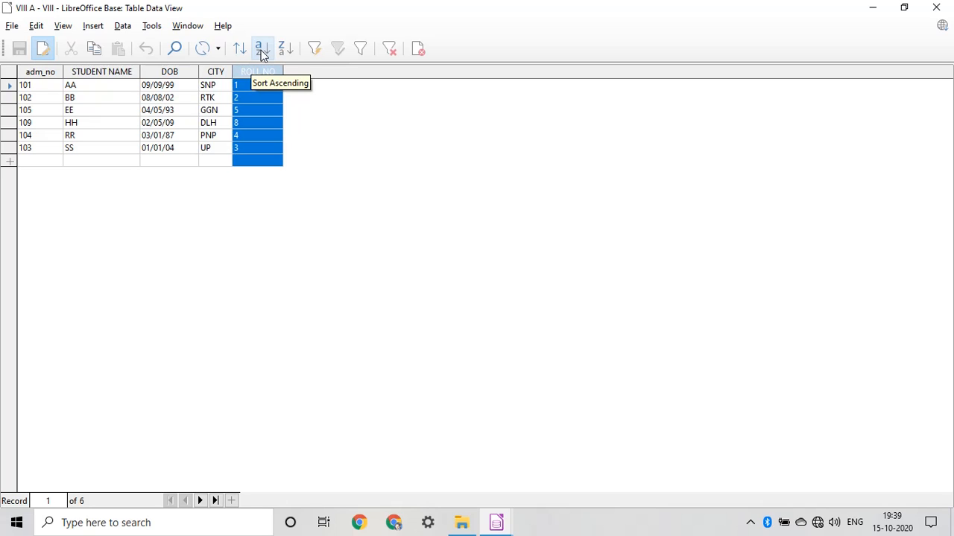
left_click(261, 49)
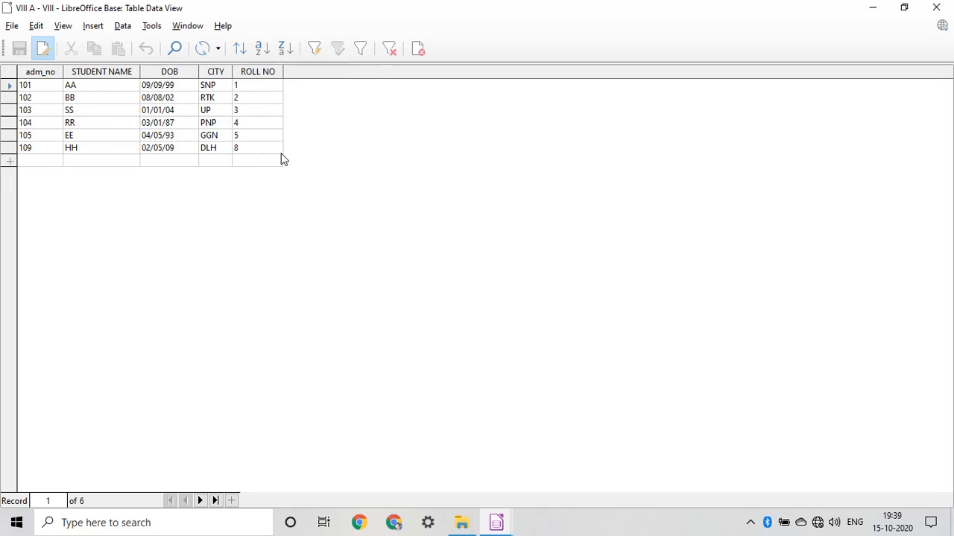
Step: Sort the VIII A table's records in descending order by adm_no and close the table data view
left_click(45, 72)
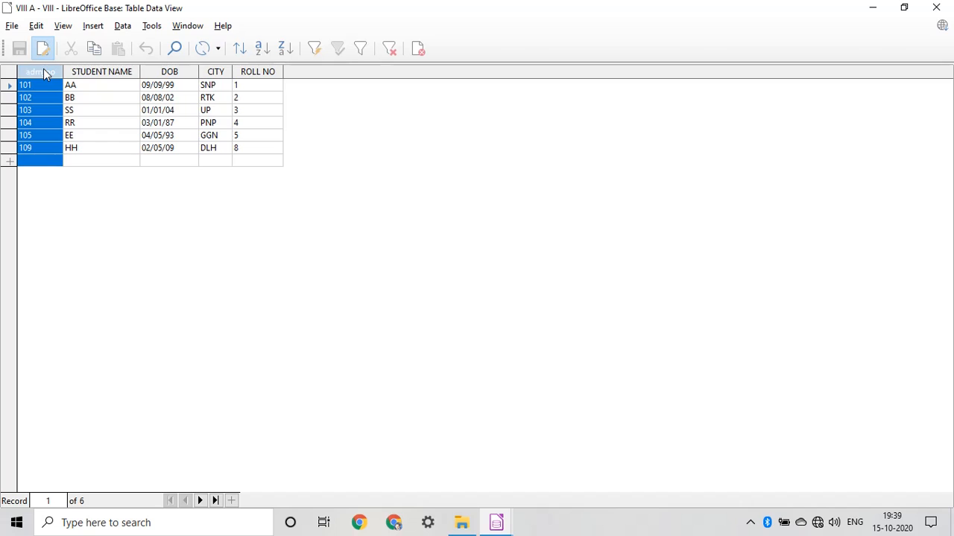
left_click(284, 49)
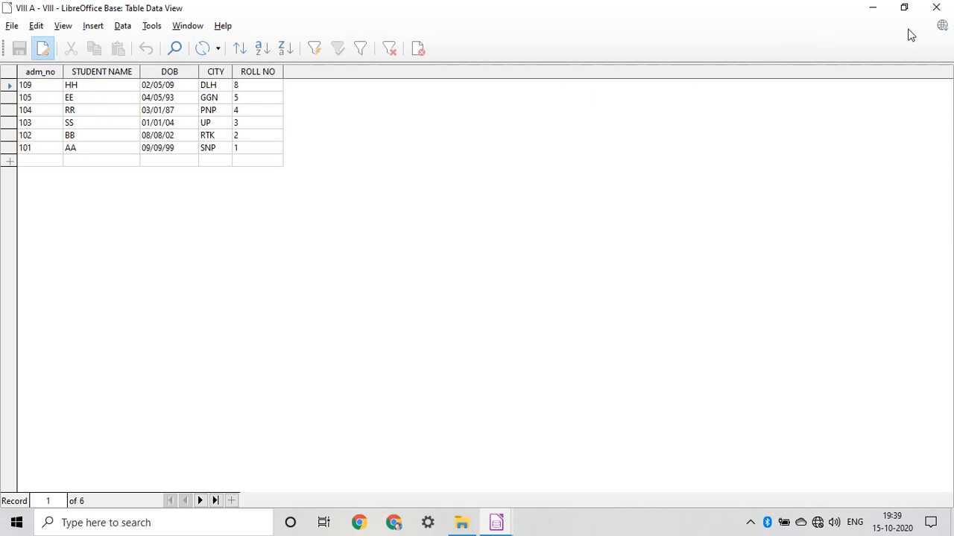
left_click(936, 8)
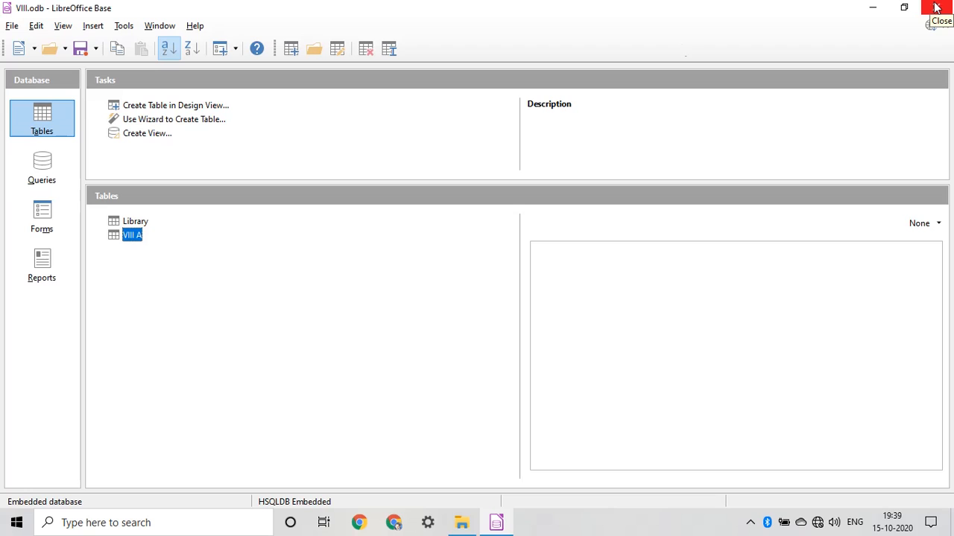
left_click(12, 27)
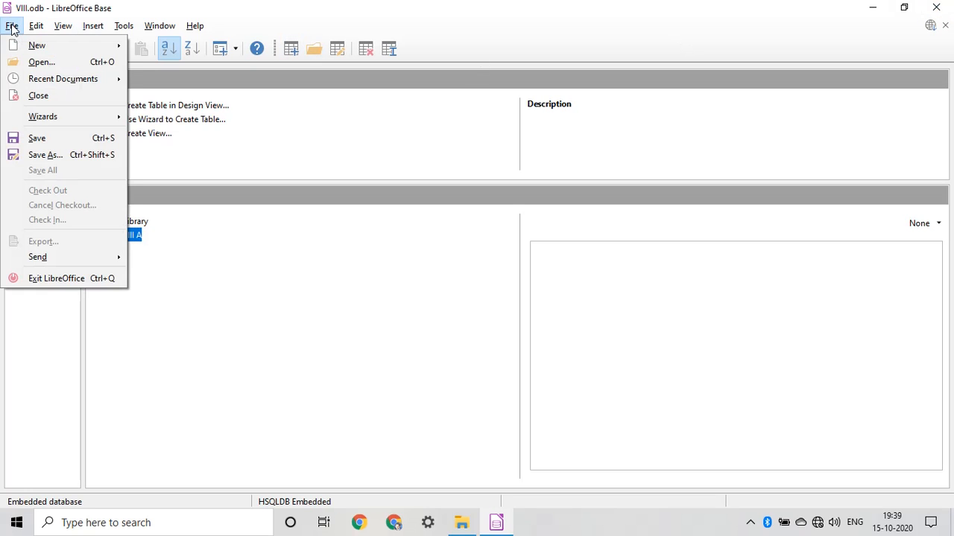
left_click(33, 62)
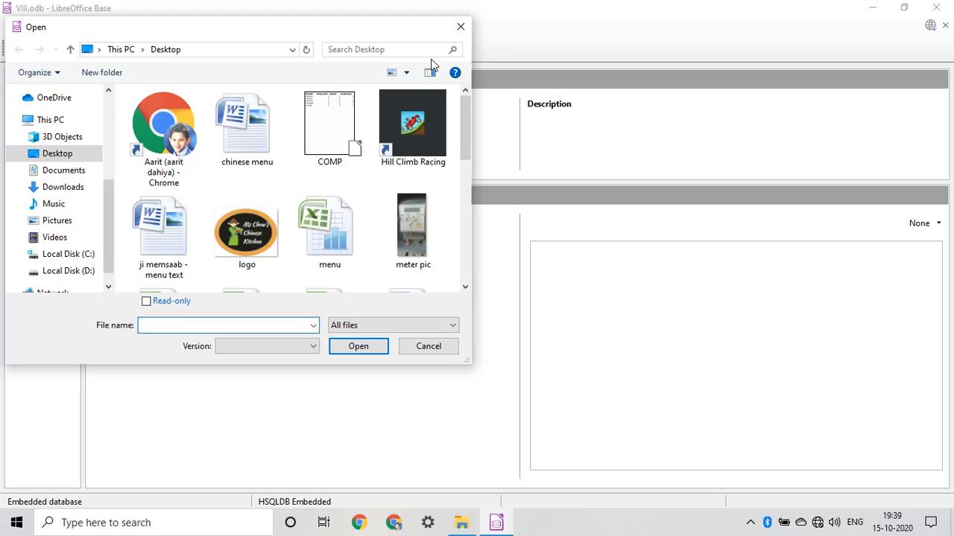
left_click(460, 28)
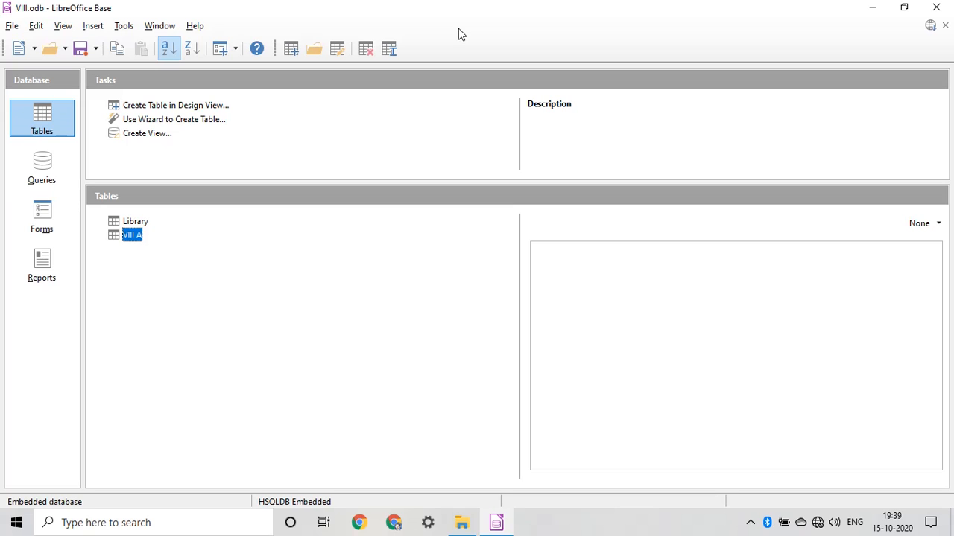
Step: Exit LibreOffice, saving the changes to the VIII database
left_click(10, 27)
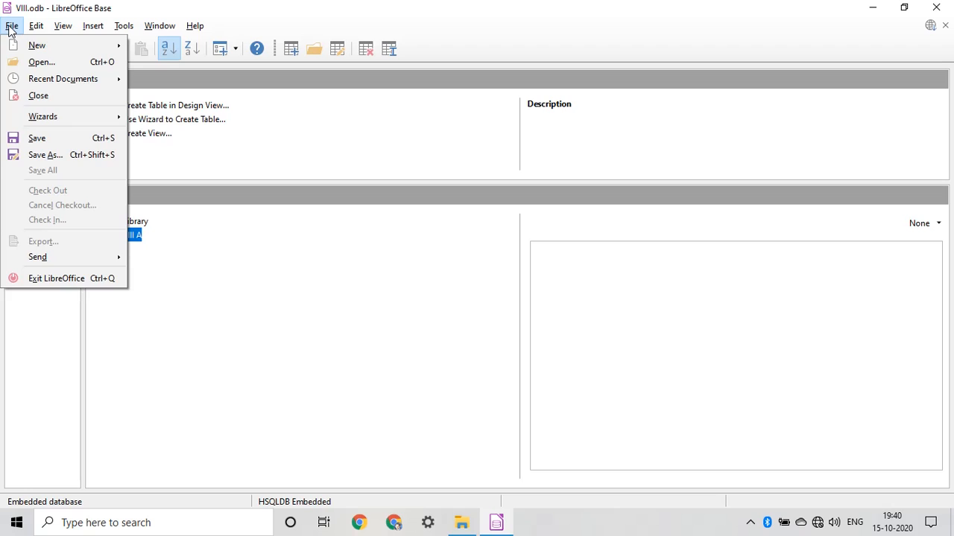
left_click(58, 279)
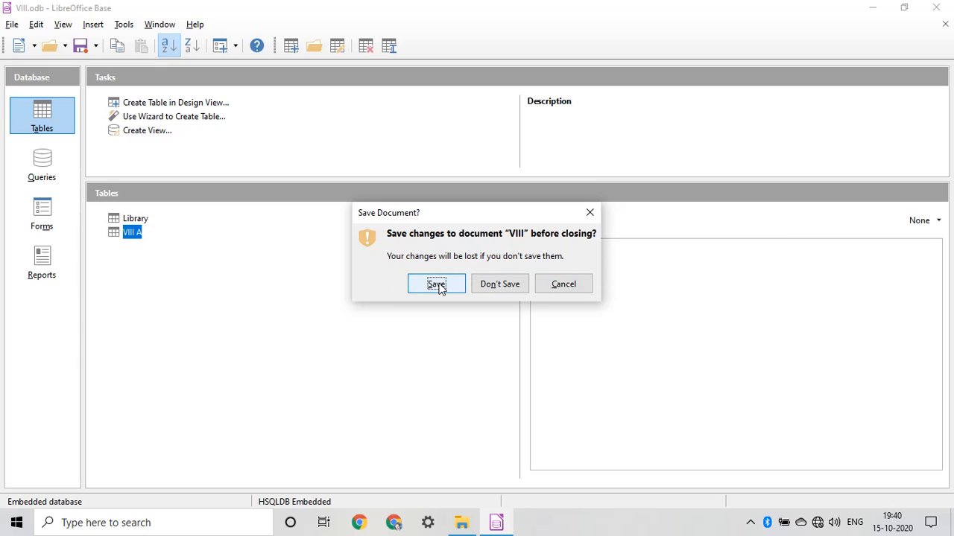
left_click(436, 284)
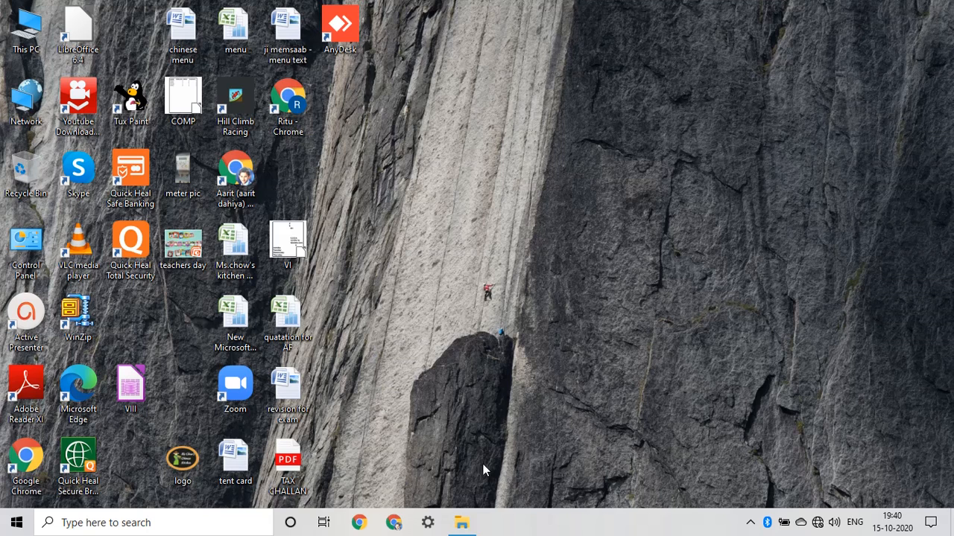
Step: Switch to the SKUL VIDEOS folder window in File Explorer
left_click(464, 524)
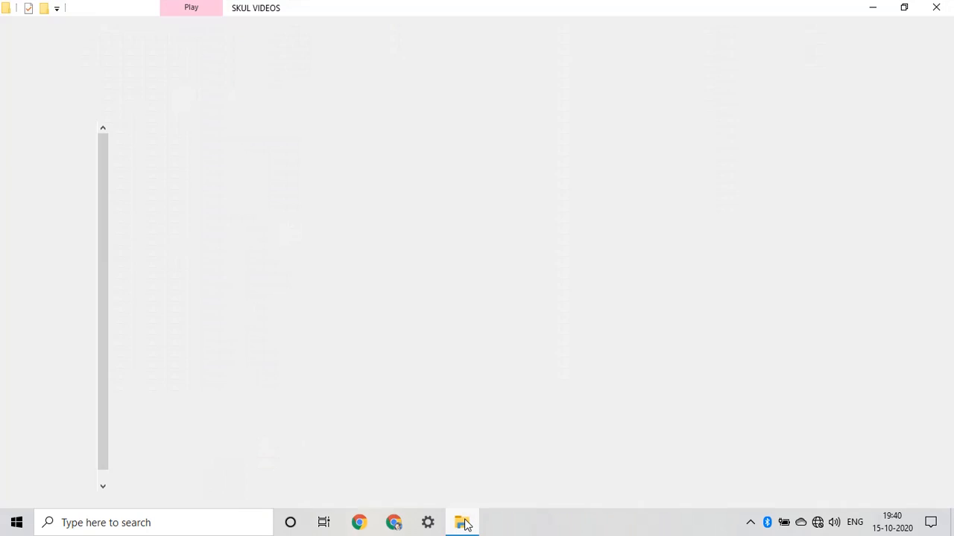